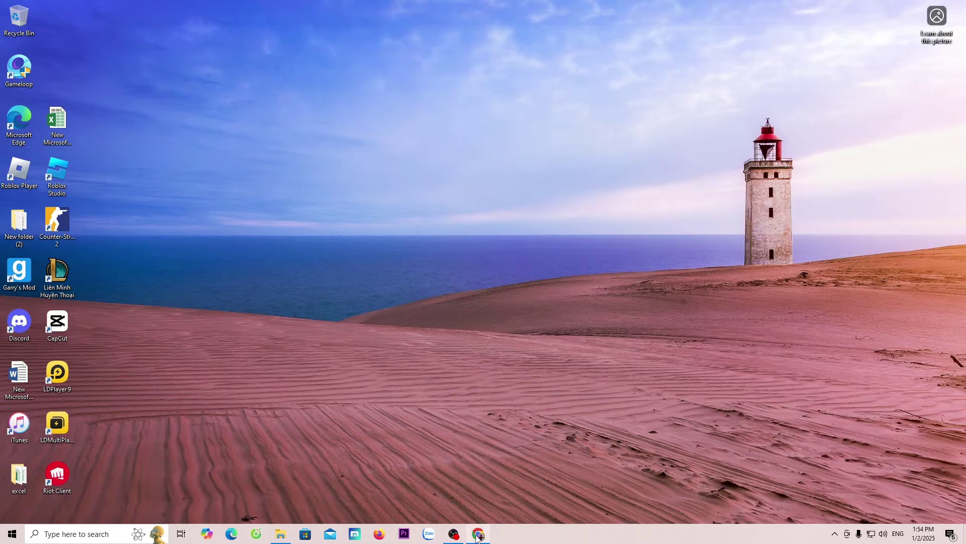
Step: Download the MuMuInstaller_3.1.7.0.exe installer (5.3 MB) from mumuplayer.com and check it in the downloads list
mouse_move(478, 537)
left_click(478, 491)
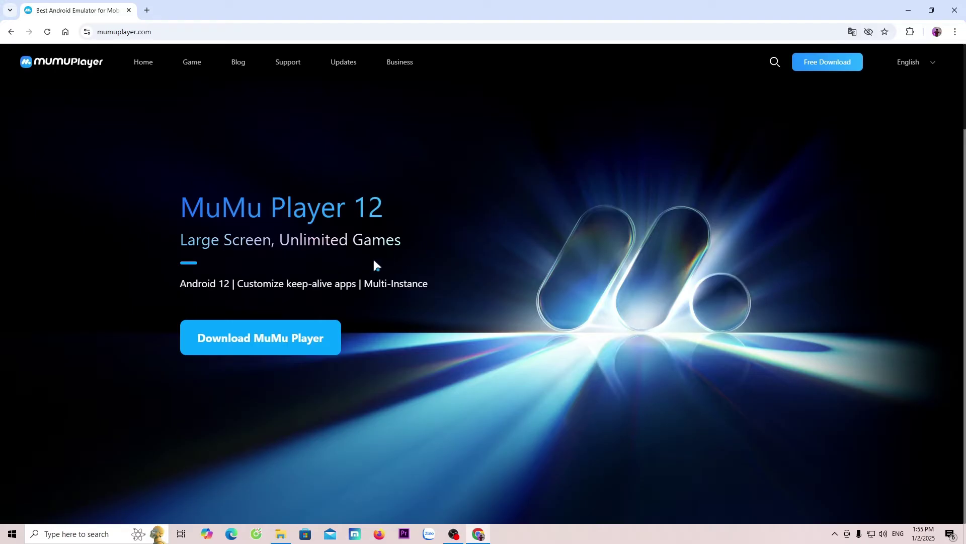
left_click(296, 344)
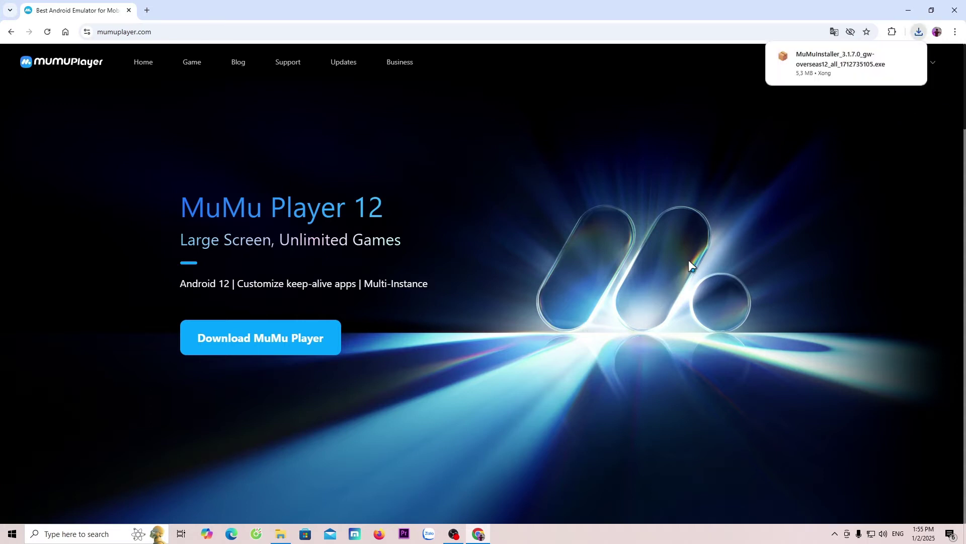
mouse_move(858, 73)
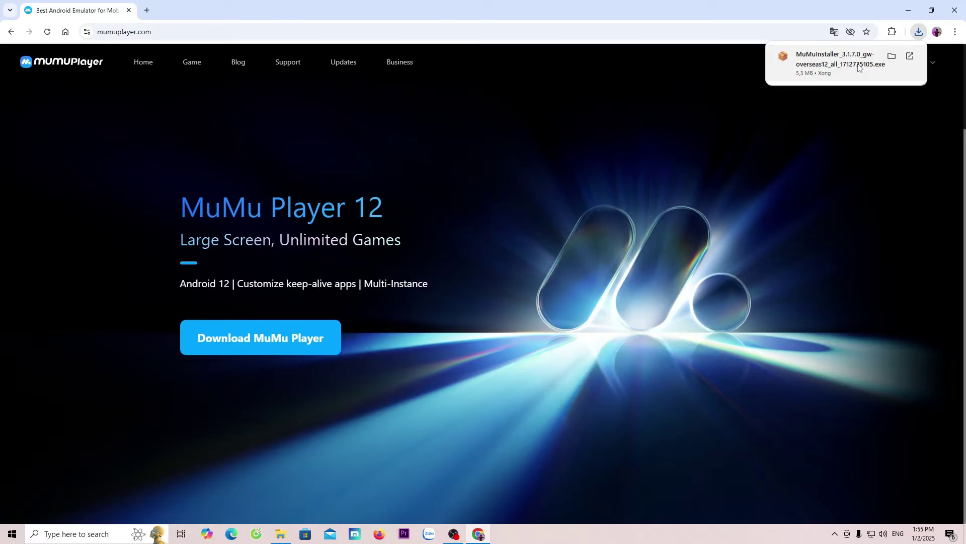
Step: Run the MuMu installer with Custom Install, keep the default Netease Program Files path, and start installing
left_click(858, 68)
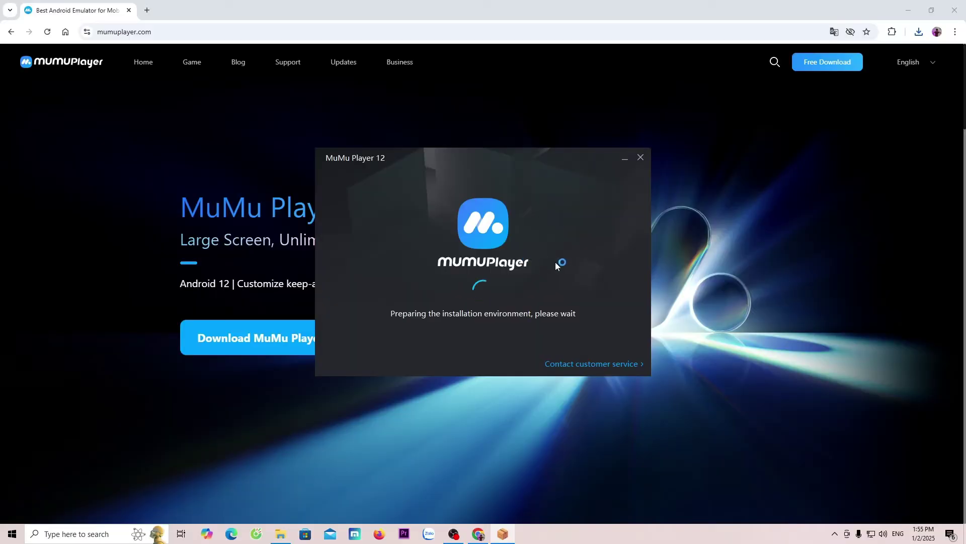
left_click(910, 18)
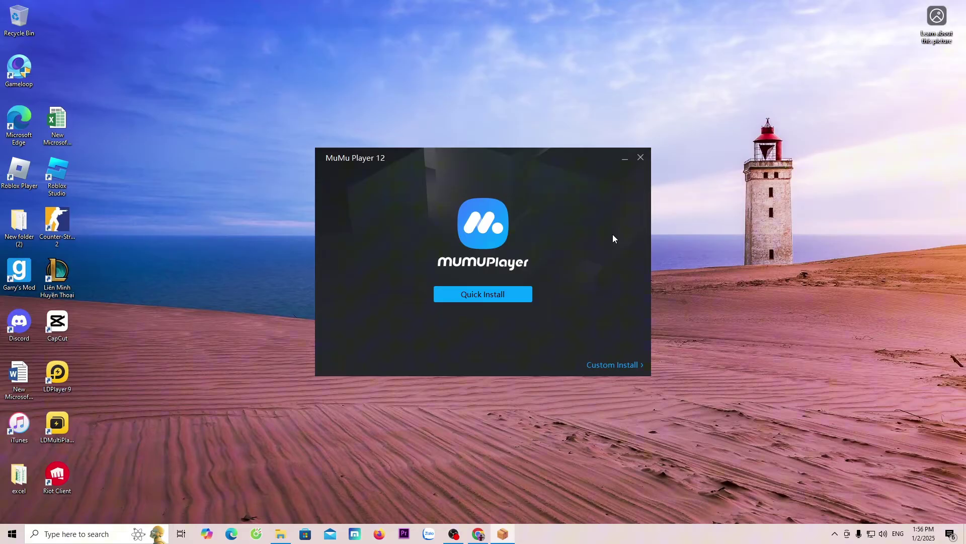
left_click(614, 366)
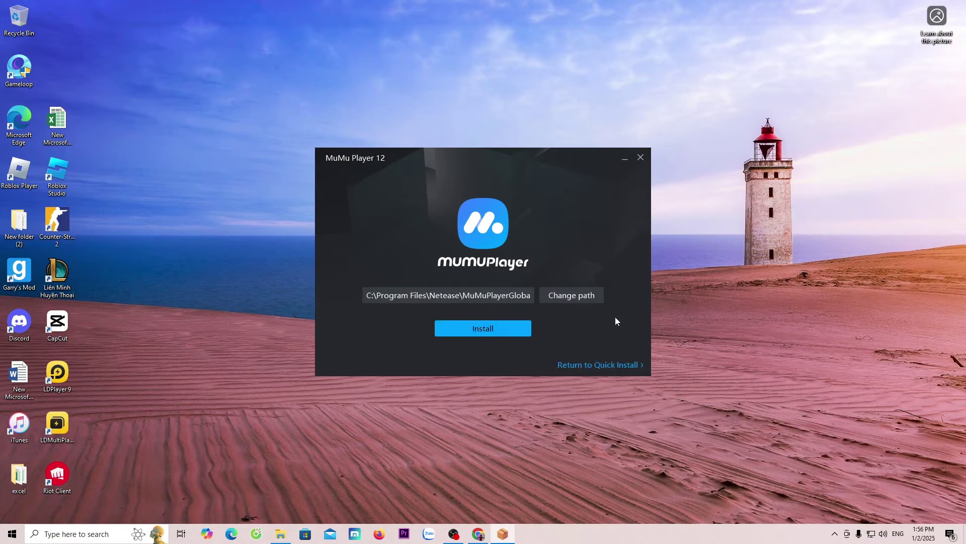
left_click(593, 301)
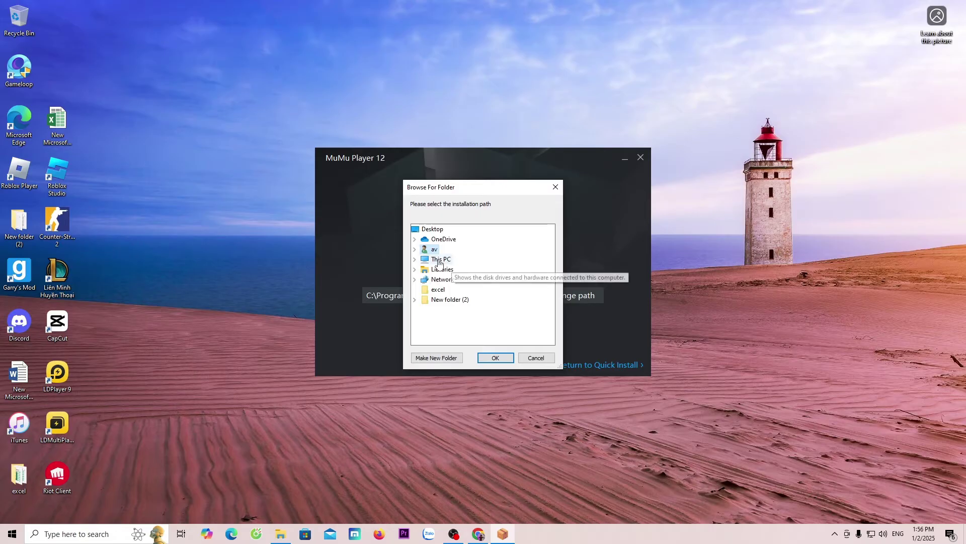
left_click(431, 260)
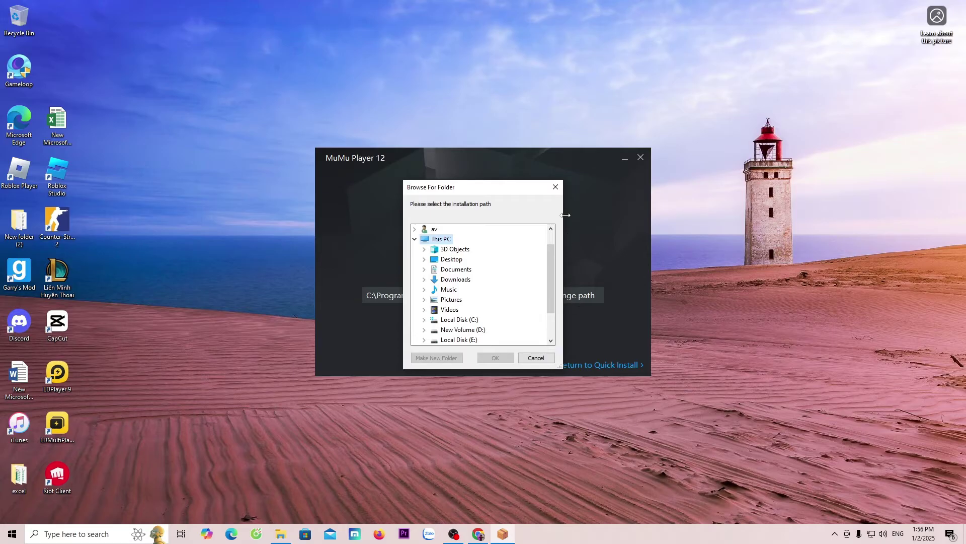
left_click(556, 188)
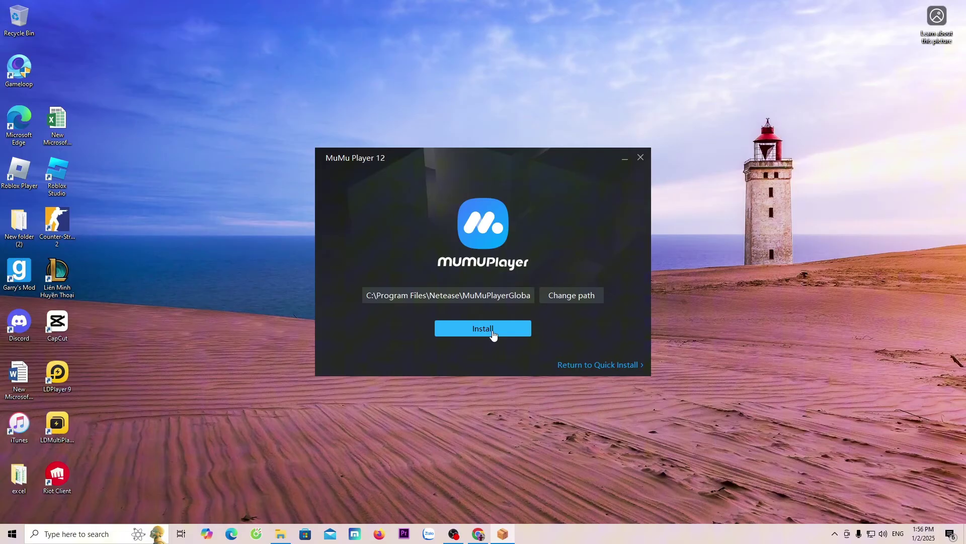
left_click(493, 331)
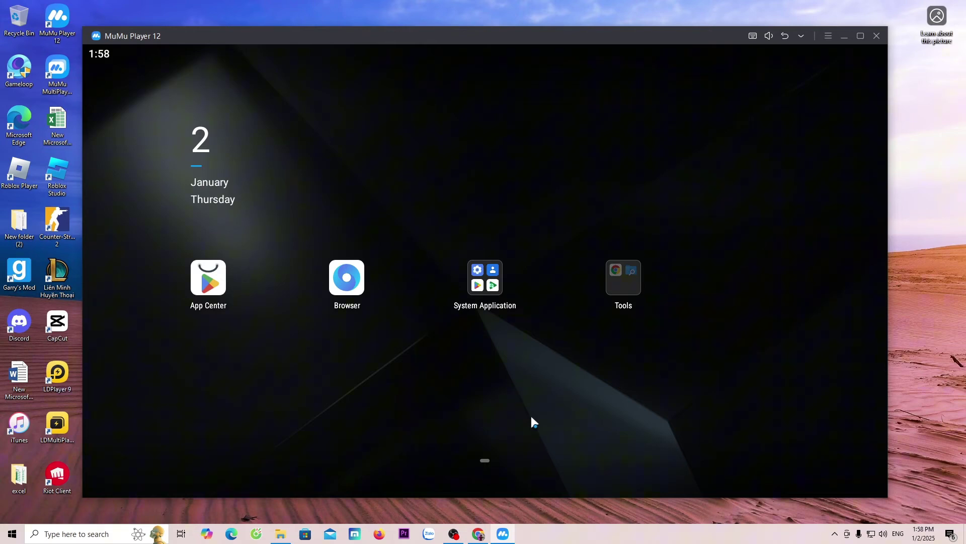
Step: Launch the Play Store from System Application and sign in with the Google account e-mail and password
left_click(481, 280)
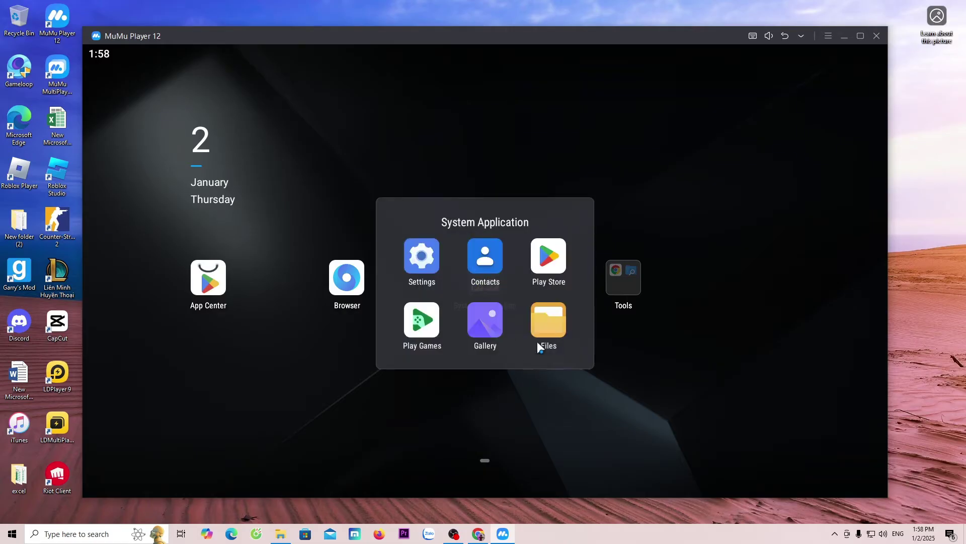
left_click(552, 263)
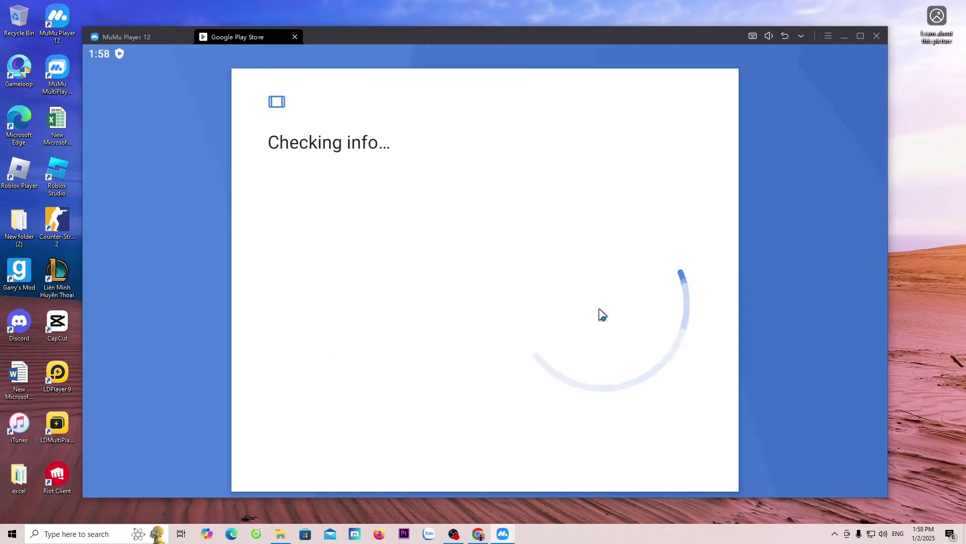
left_click(520, 272)
type("ng")
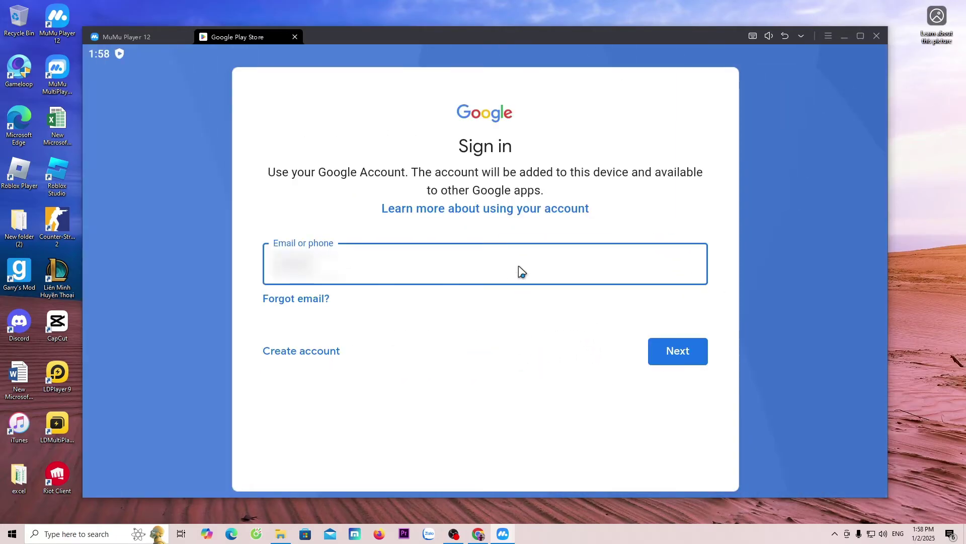
type("ai")
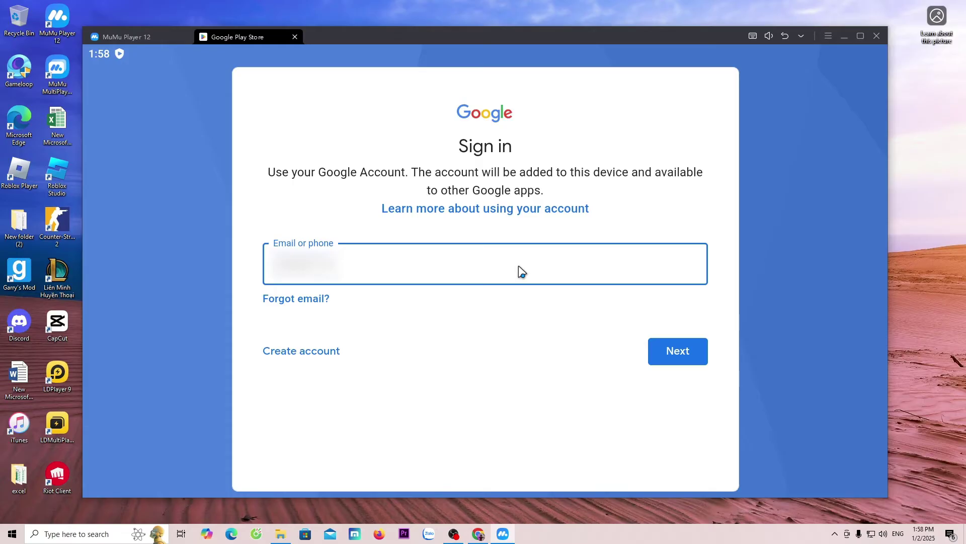
left_click(678, 353)
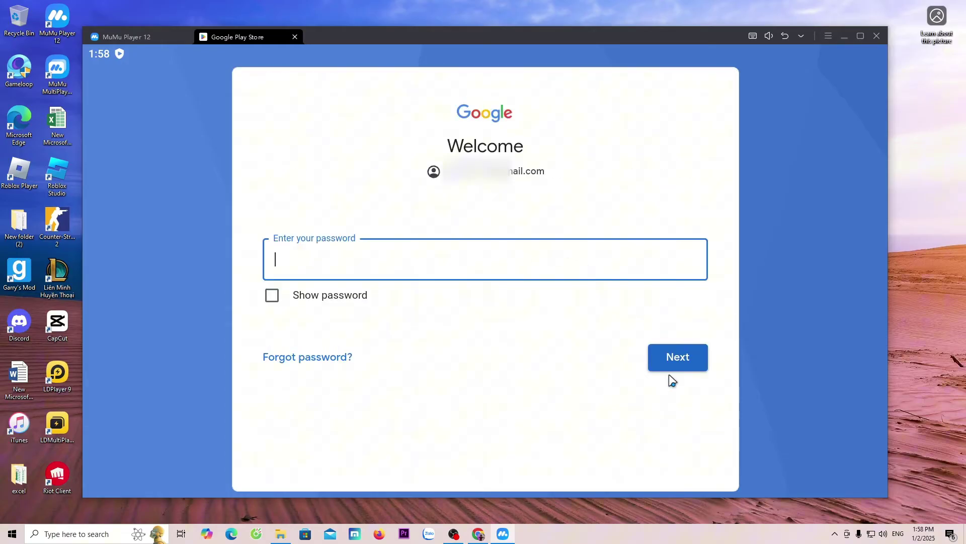
key("ctrl+v")
left_click(681, 347)
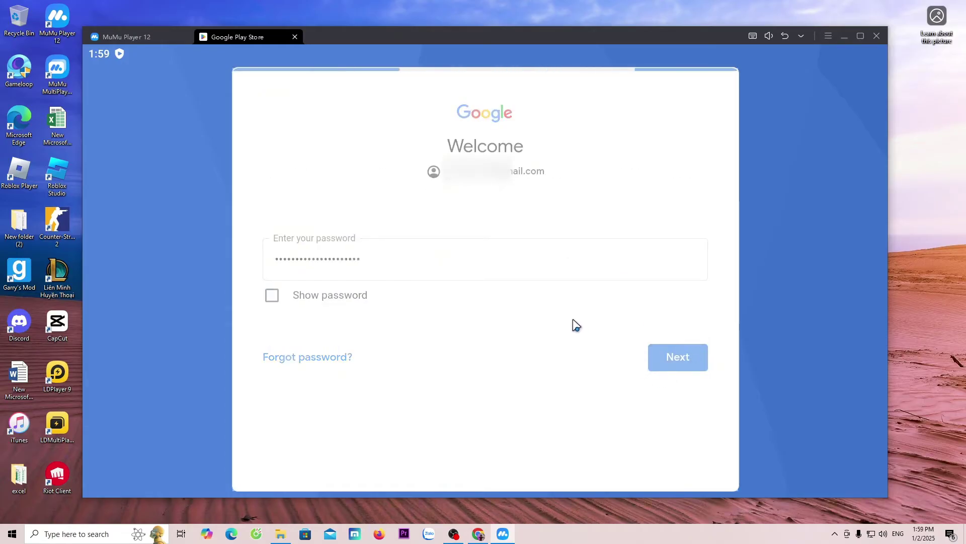
Step: Accept Google's terms of service and the Google services terms
left_click(686, 376)
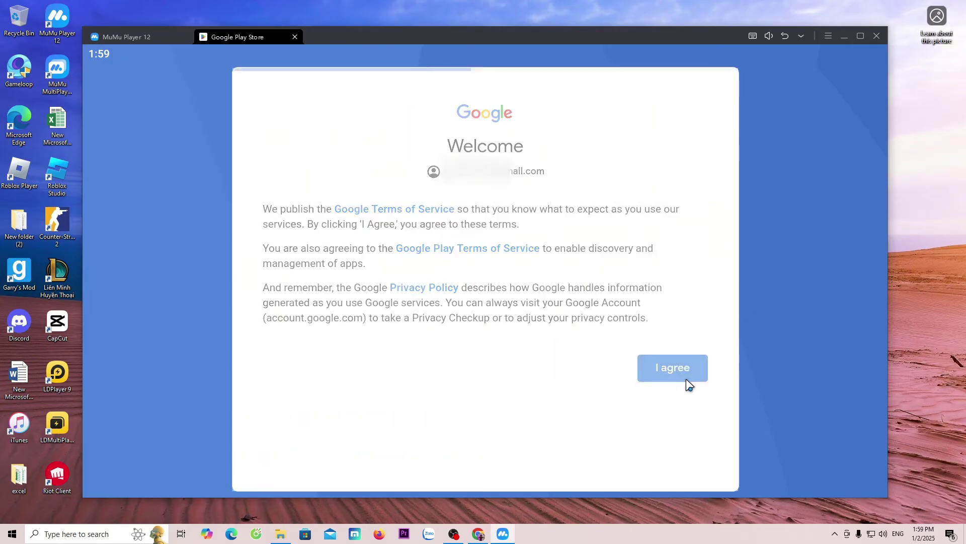
left_click(673, 474)
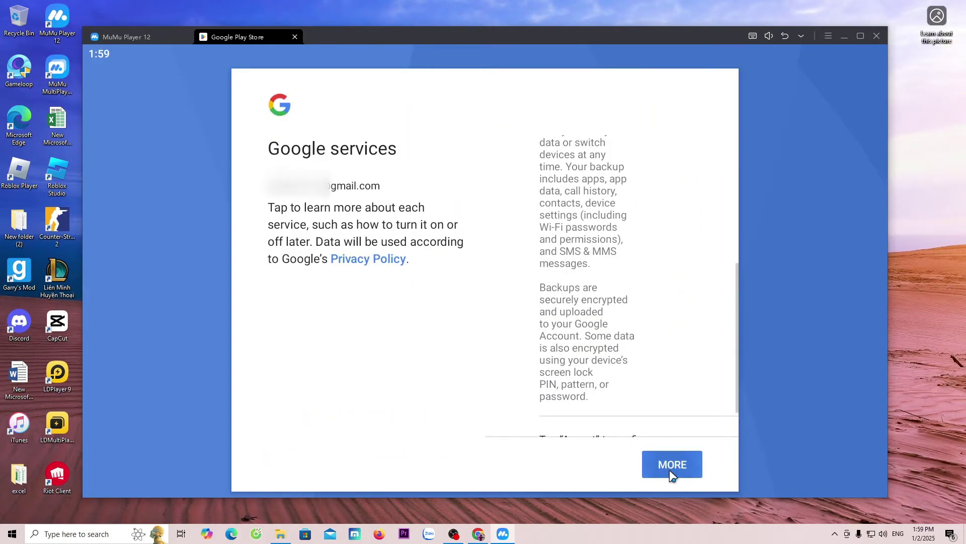
left_click(671, 464)
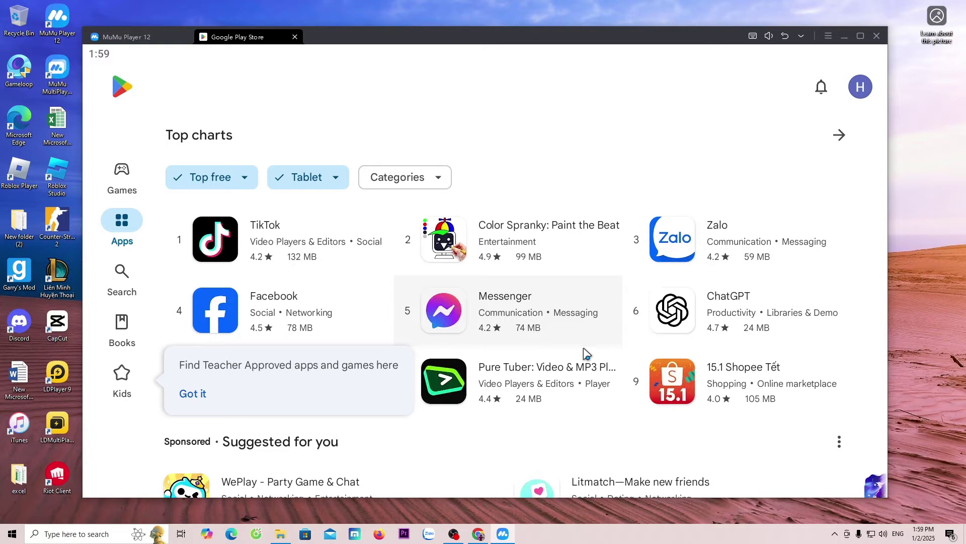
Step: Find Free Fire: Winterlands in the top games chart and install it
left_click_drag(578, 442, 609, 160)
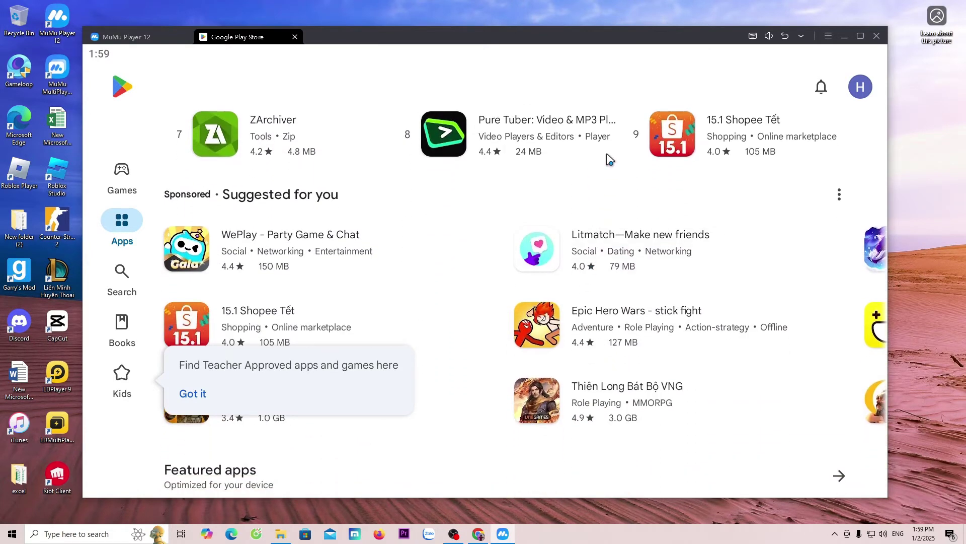
left_click_drag(574, 288, 578, 113)
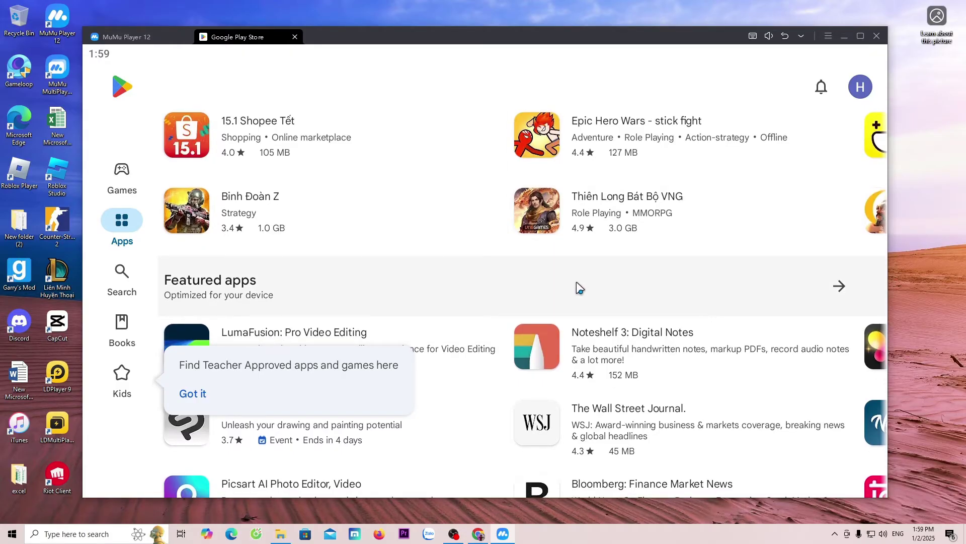
left_click_drag(579, 309, 528, 289)
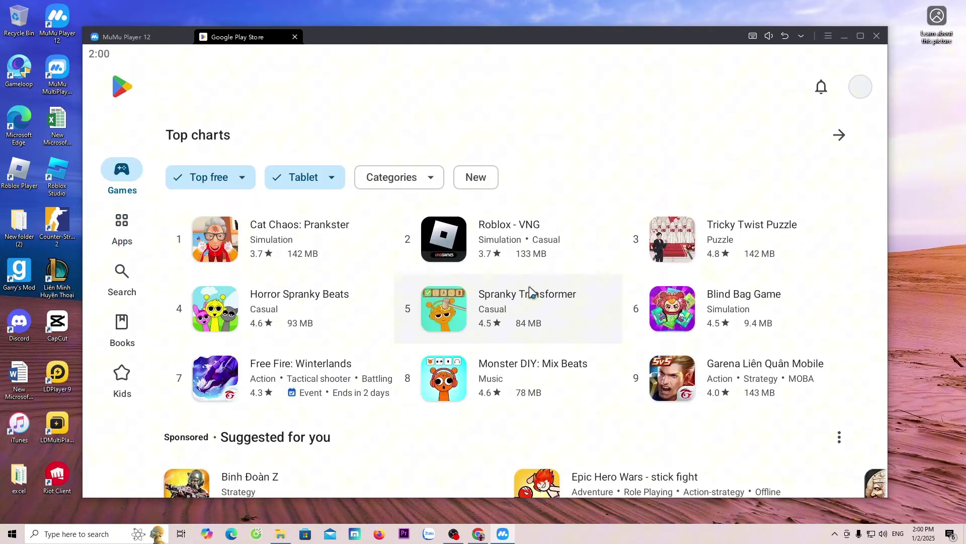
left_click(214, 377)
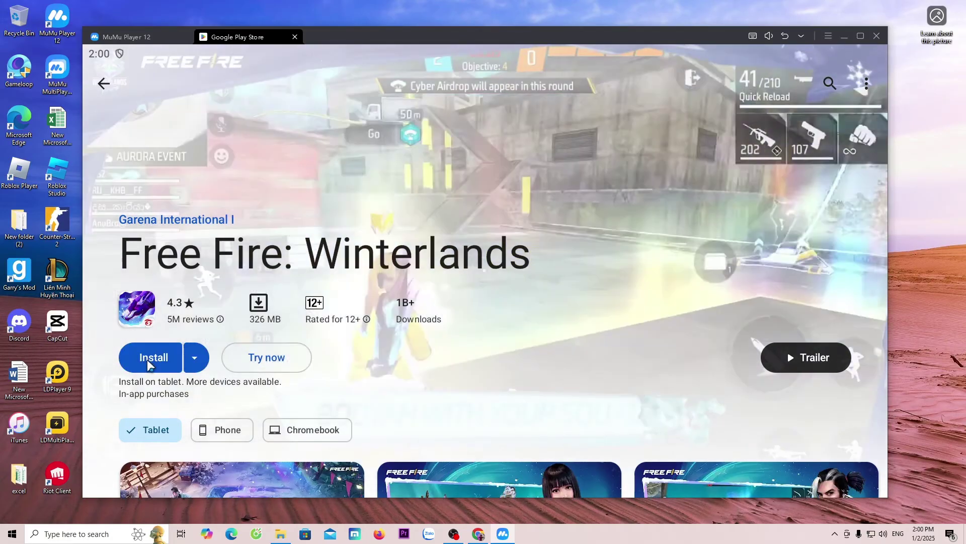
left_click(147, 360)
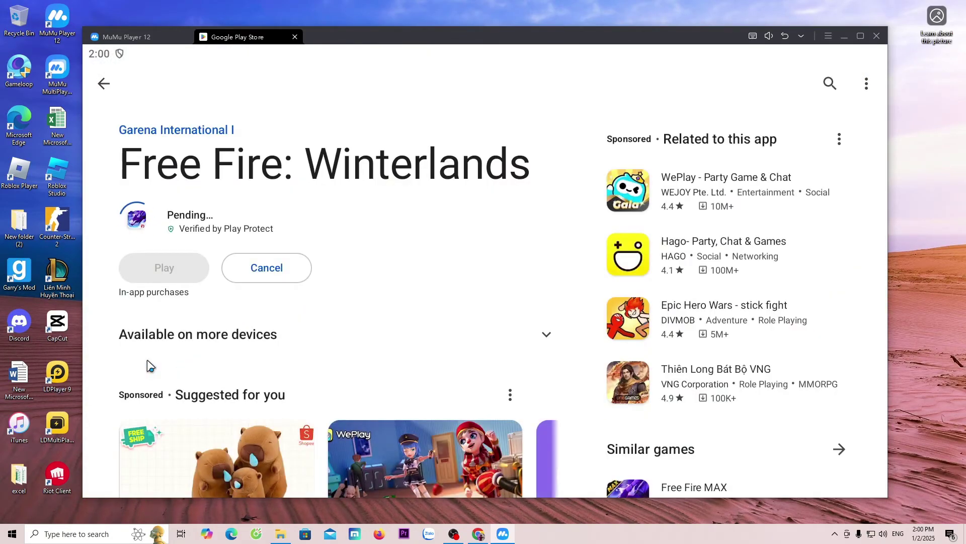
left_click(147, 359)
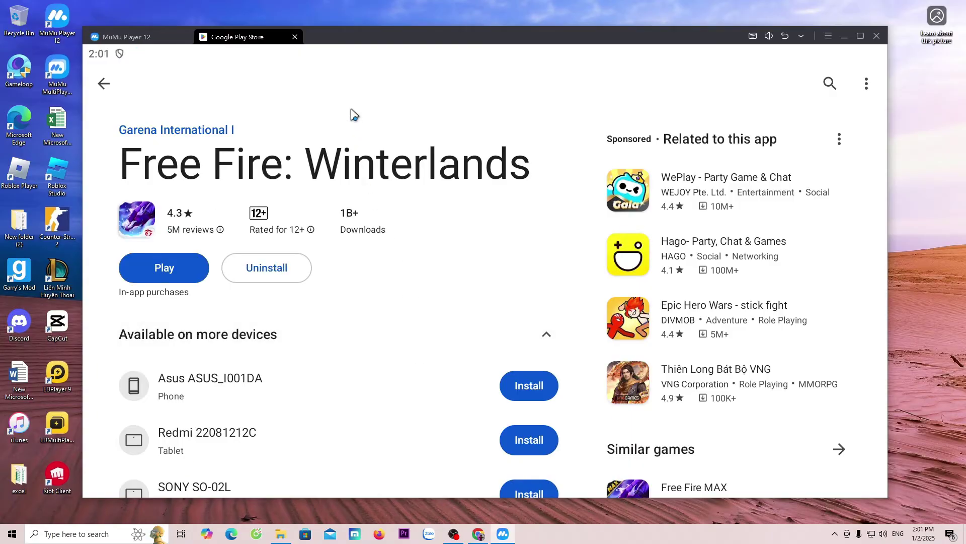
Step: Close the Play Store and launch Free Fire from the MuMu home screen
left_click(291, 38)
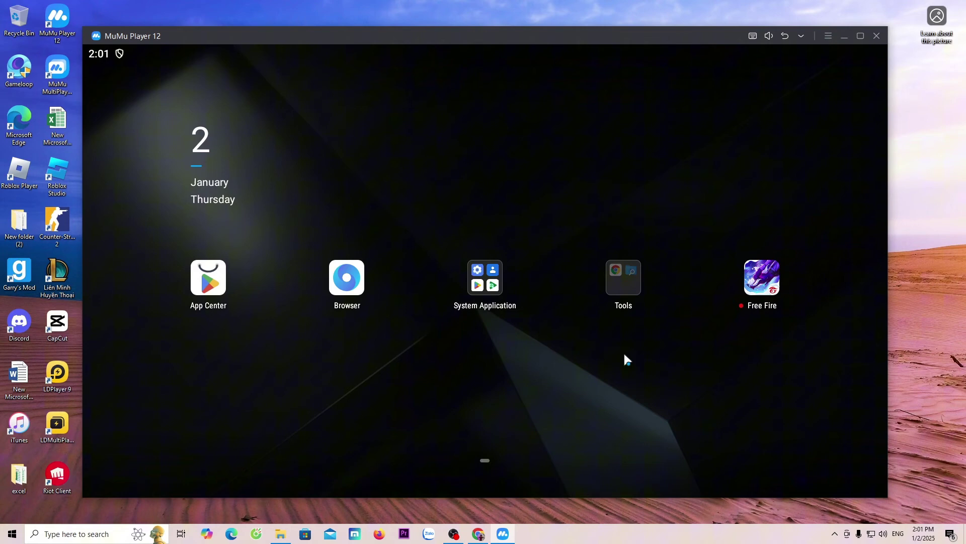
left_click(762, 278)
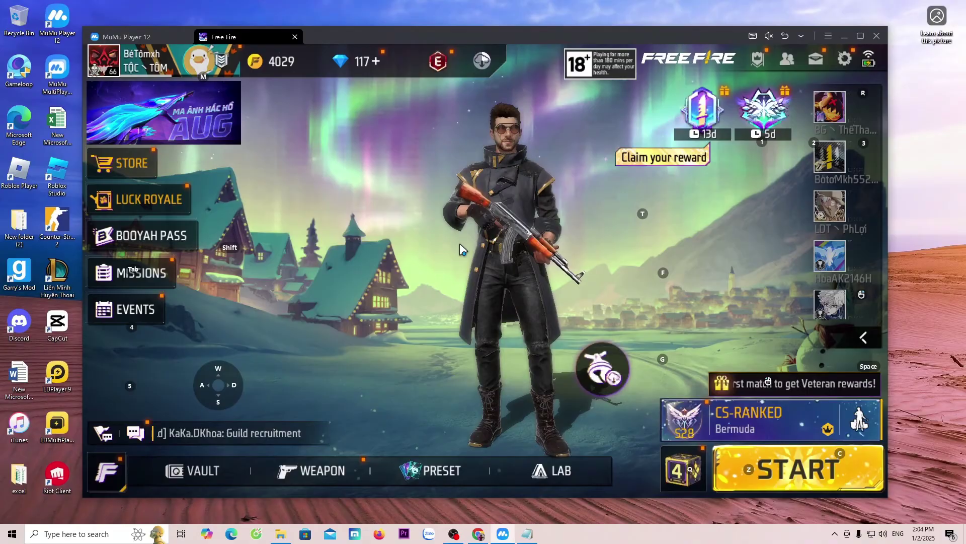
left_click(753, 38)
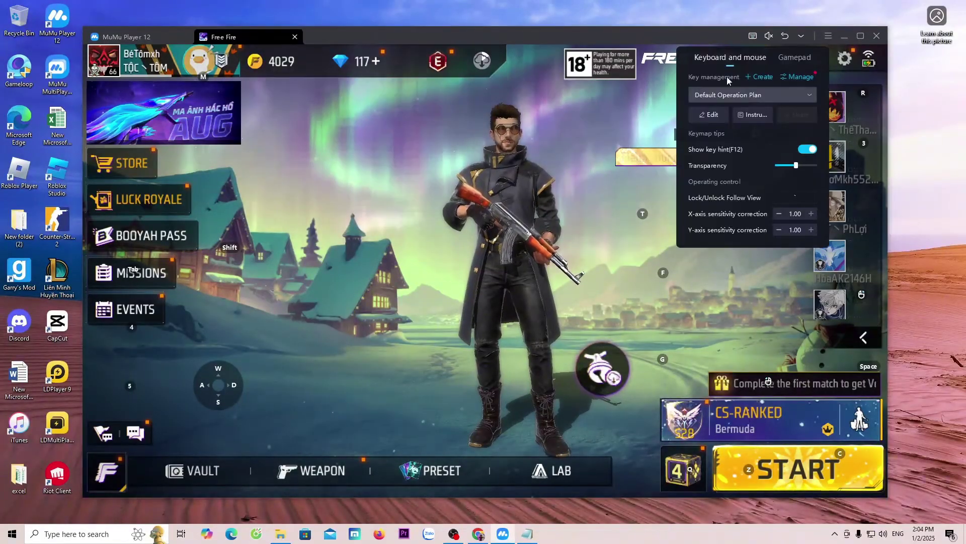
left_click(710, 120)
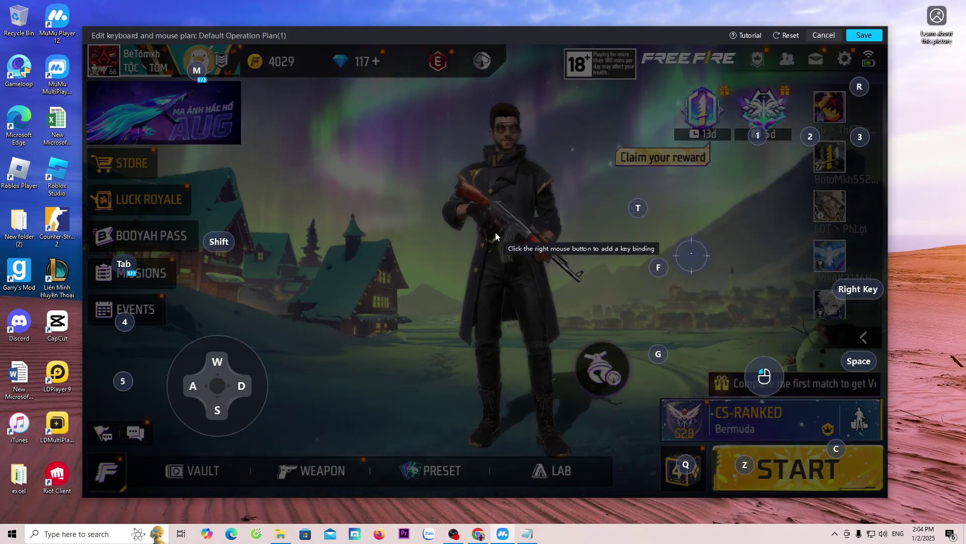
left_click(864, 35)
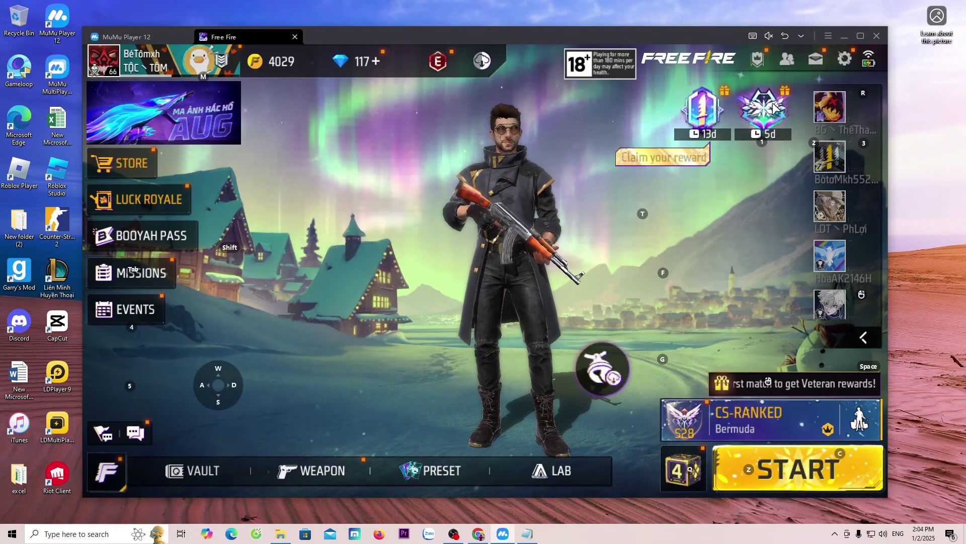
Step: Mute the emulator, then toggle full screen on and back off with F11
left_click(769, 37)
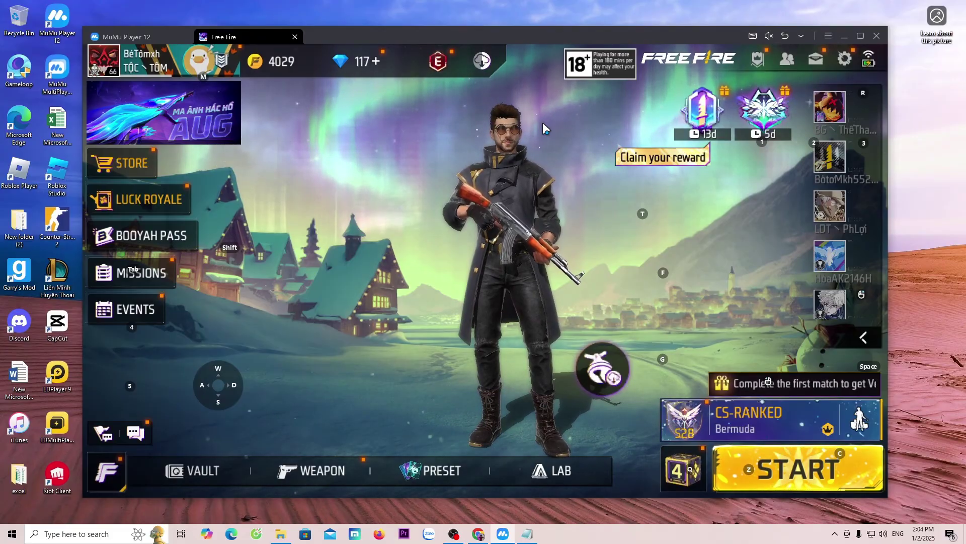
key("F11")
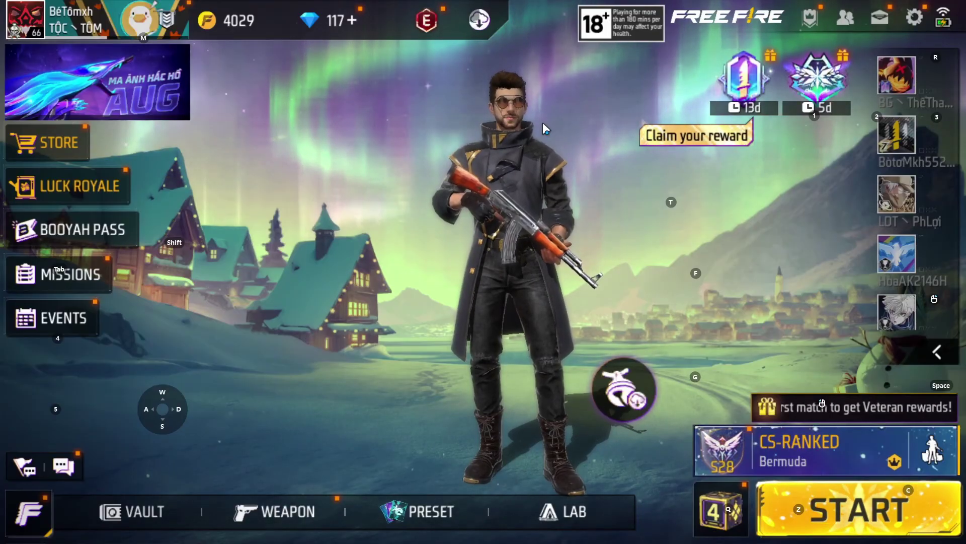
key("F11")
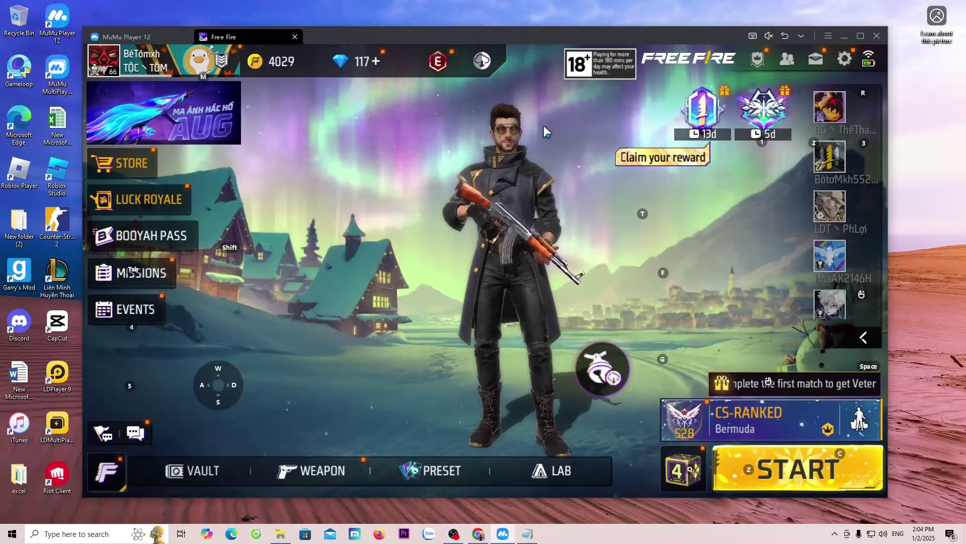
left_click(833, 37)
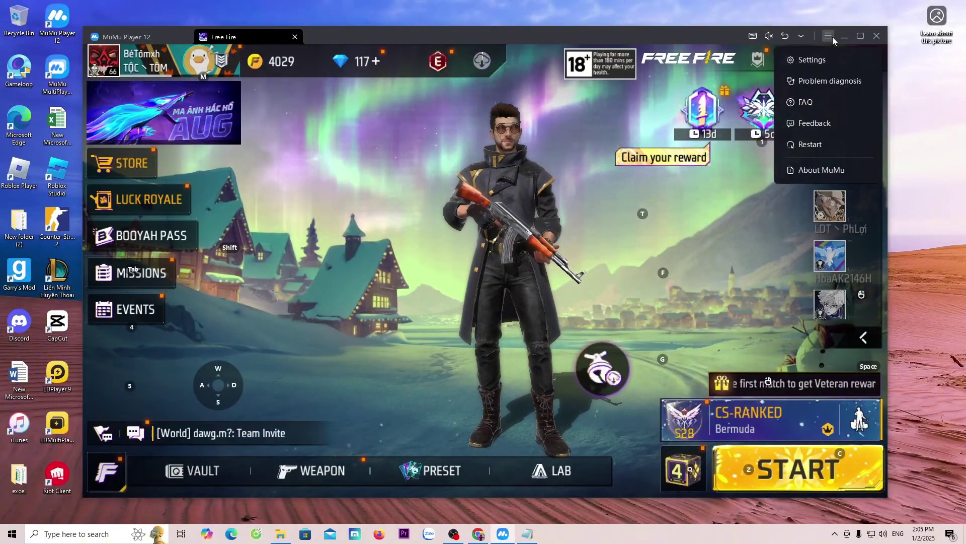
left_click(813, 60)
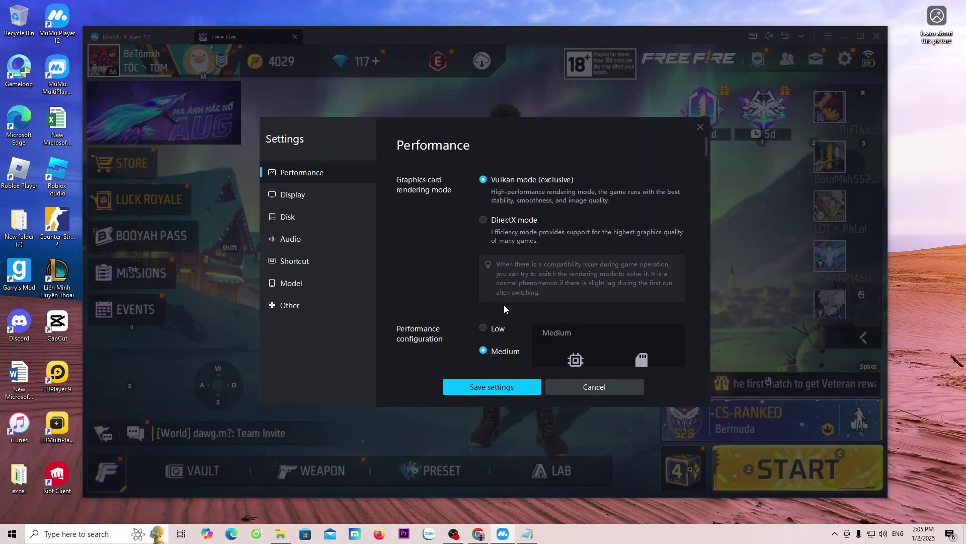
left_click(513, 388)
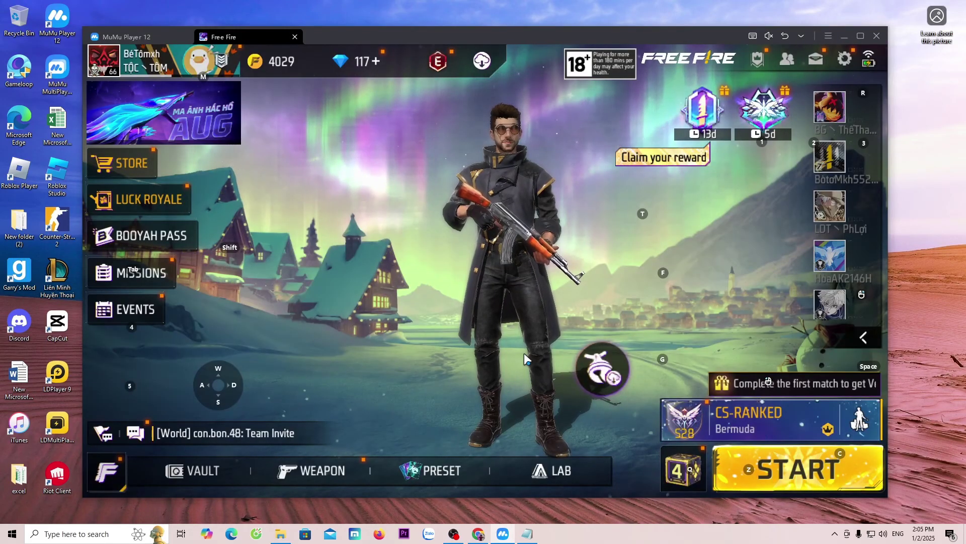